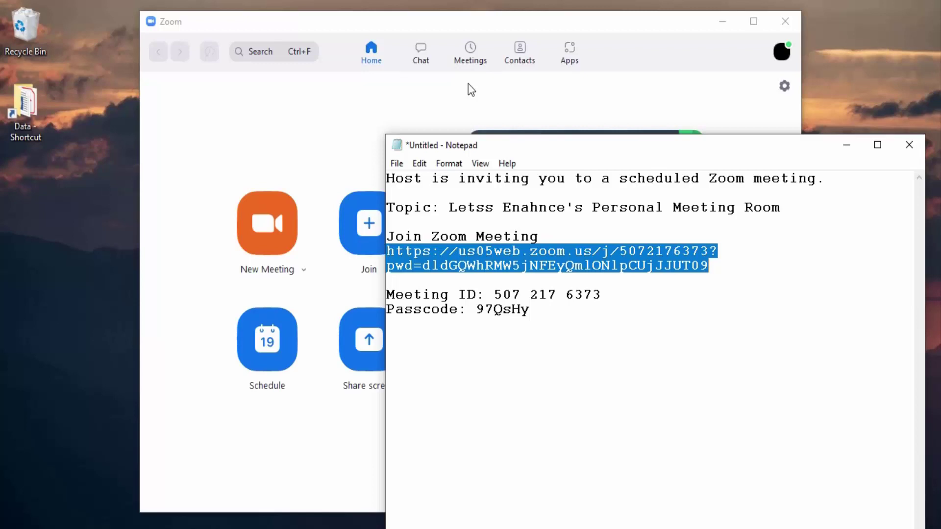
# Select the full join link, including its pwd part, in the Notepad invitation
pyautogui.click(610, 301)
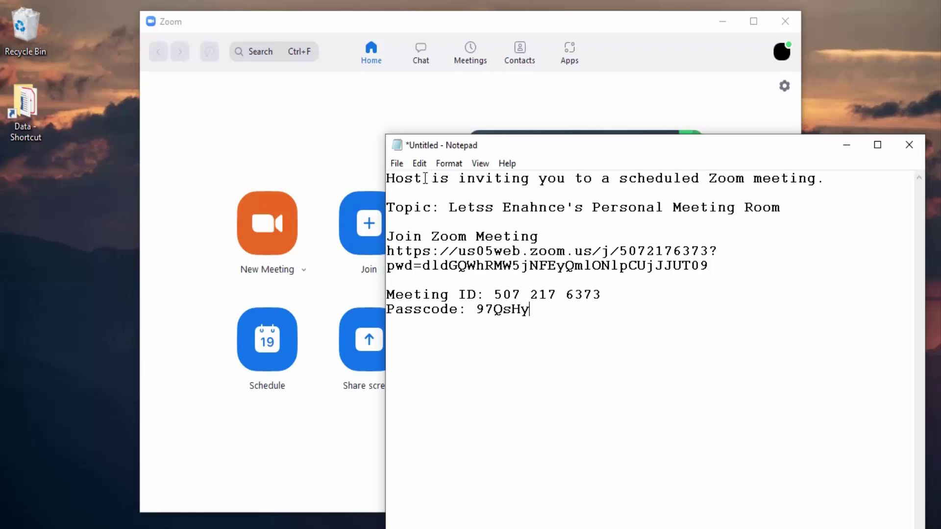
pyautogui.moveTo(425, 179); pyautogui.dragTo(387, 179)
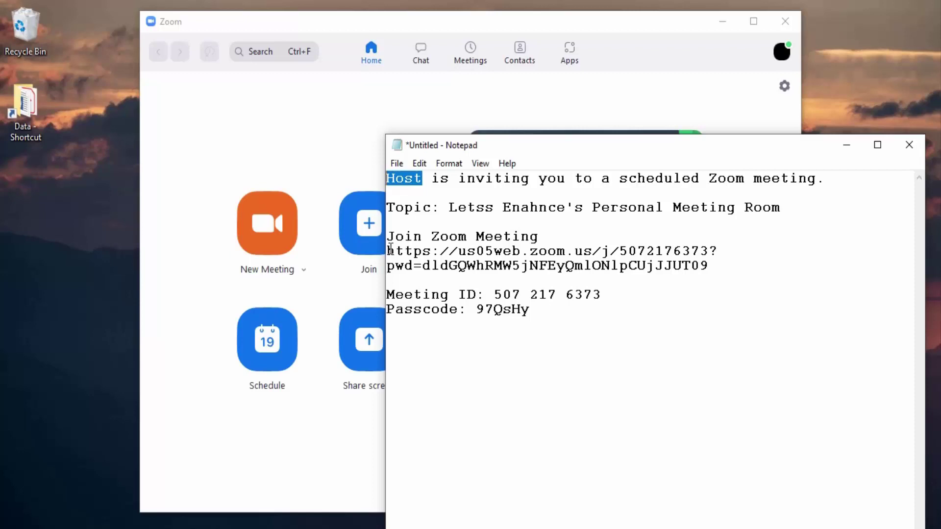
pyautogui.moveTo(388, 252); pyautogui.dragTo(714, 270)
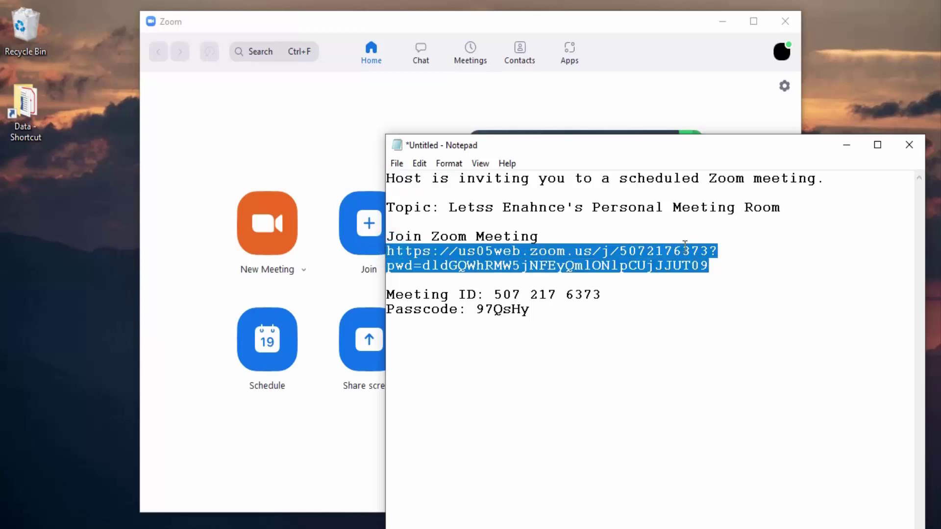
pyautogui.rightClick(706, 267)
# Copy the join link, load it in Chrome, and cancel the Open Zoom Meetings prompt
pyautogui.click(717, 293)
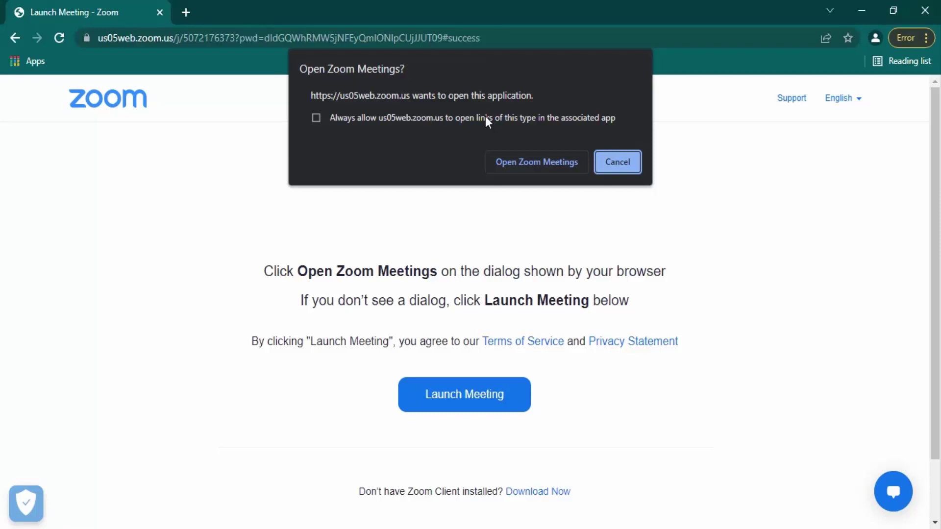
pyautogui.click(610, 160)
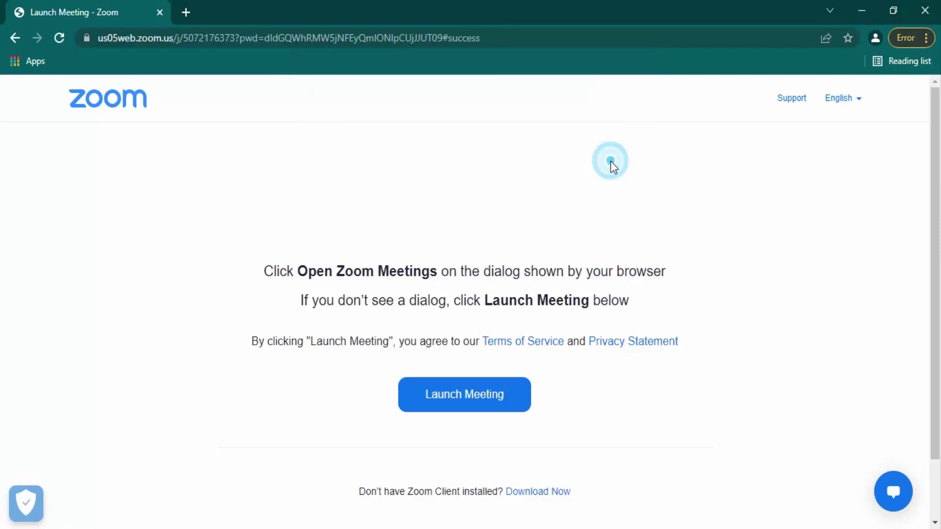
# Close the Chrome window and bring the Zoom Home window forward
pyautogui.click(925, 10)
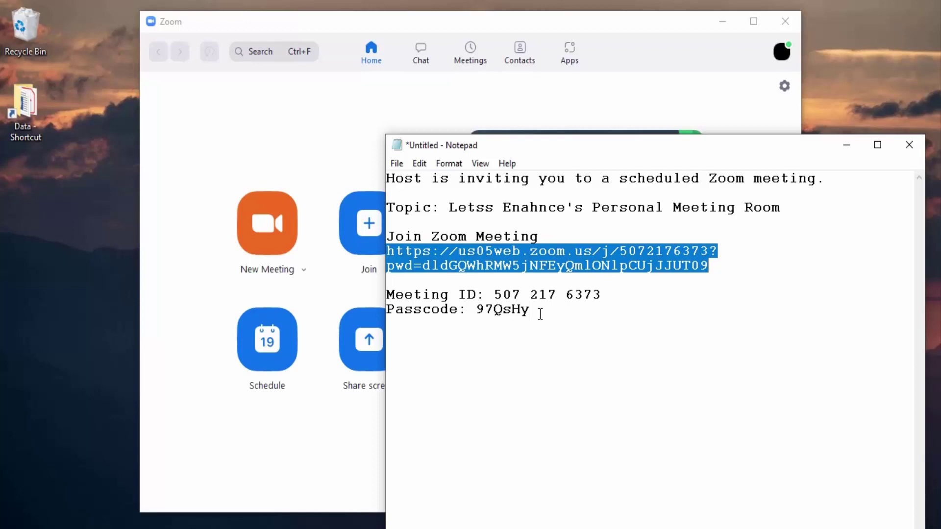
pyautogui.click(633, 30)
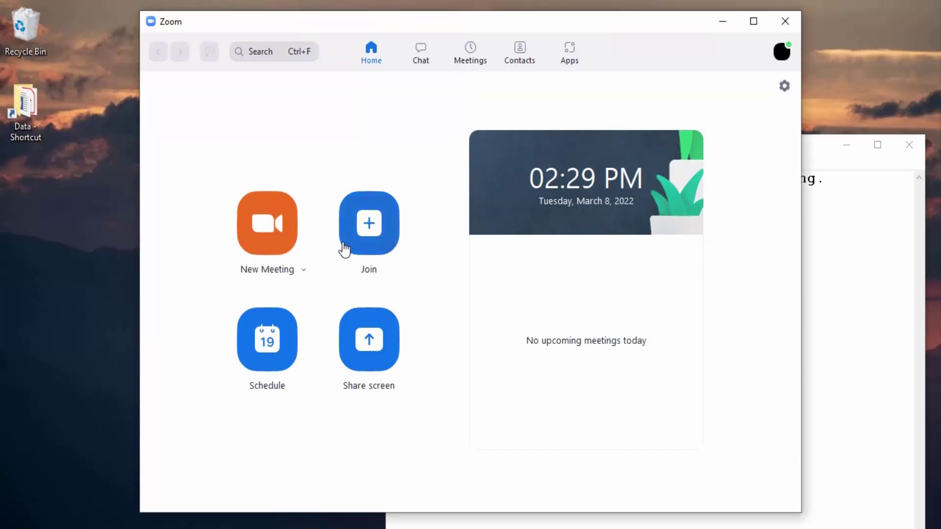
# Open Join Meeting and arrange it beside the invitation snapped to the right half
pyautogui.click(363, 230)
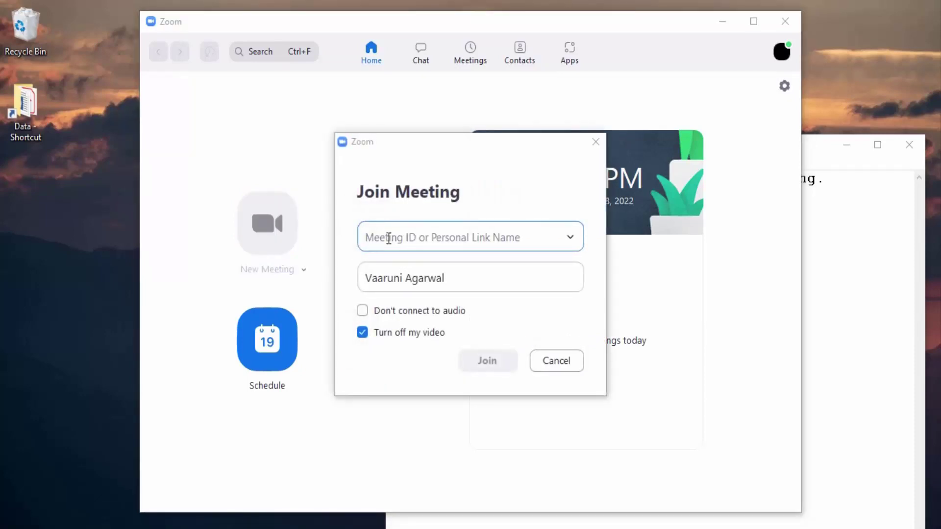
pyautogui.click(879, 303)
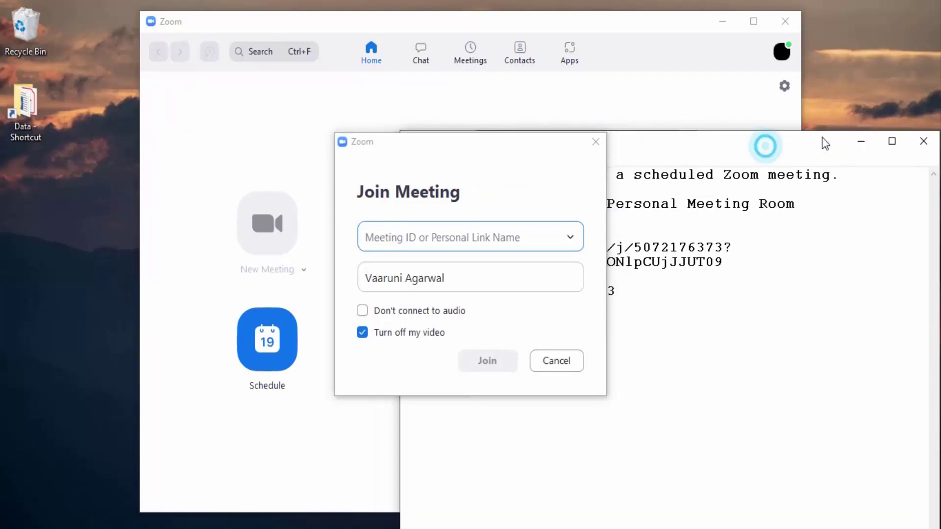
pyautogui.moveTo(767, 143); pyautogui.dragTo(940, 142)
pyautogui.click(676, 231)
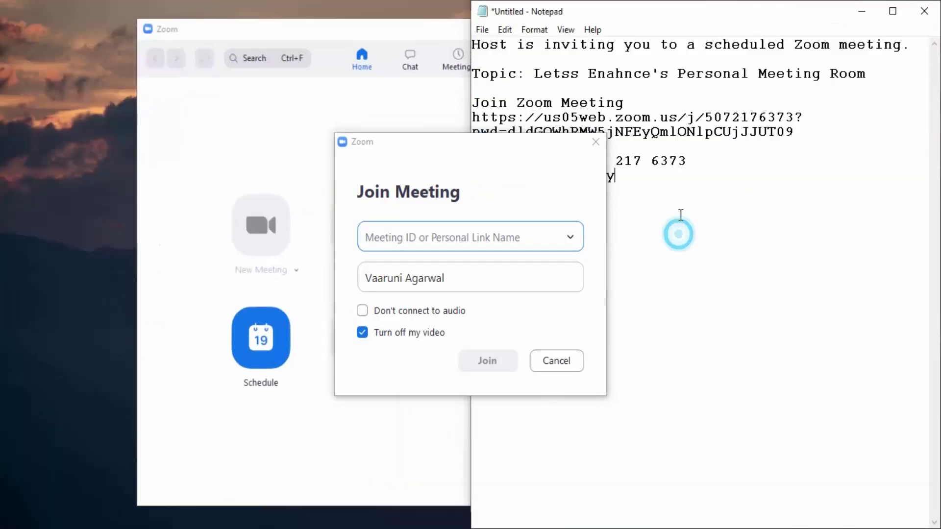
pyautogui.moveTo(513, 143); pyautogui.dragTo(368, 143)
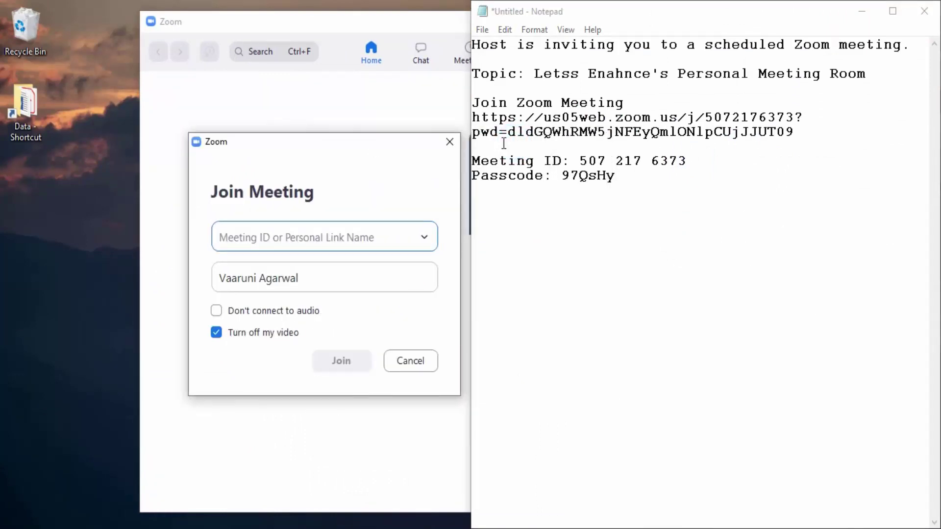
pyautogui.moveTo(578, 161); pyautogui.dragTo(695, 161)
pyautogui.rightClick(679, 161)
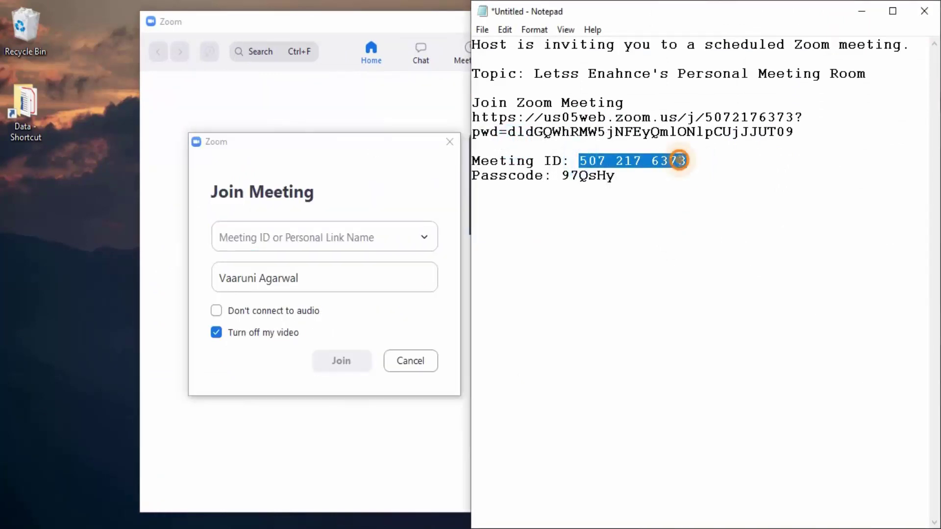
pyautogui.click(703, 205)
pyautogui.click(326, 246)
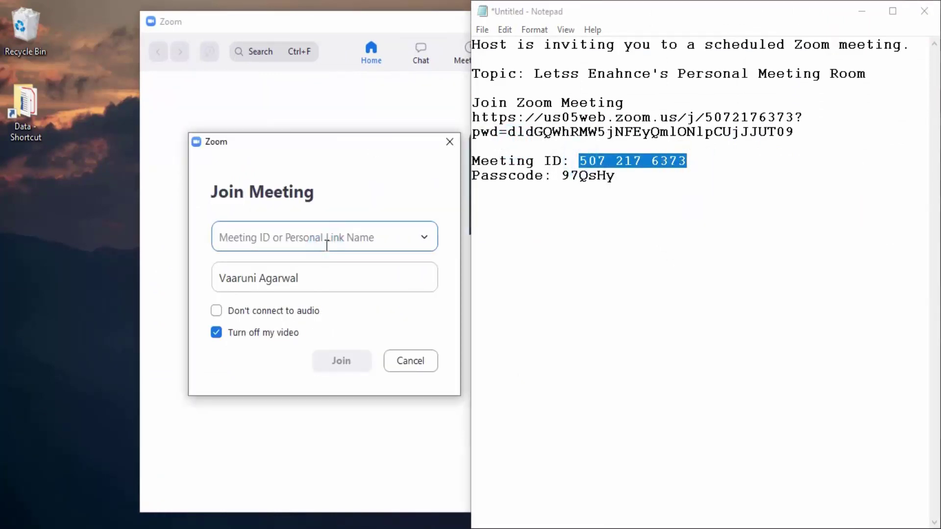
pyautogui.hotkey('ctrl', 'v')
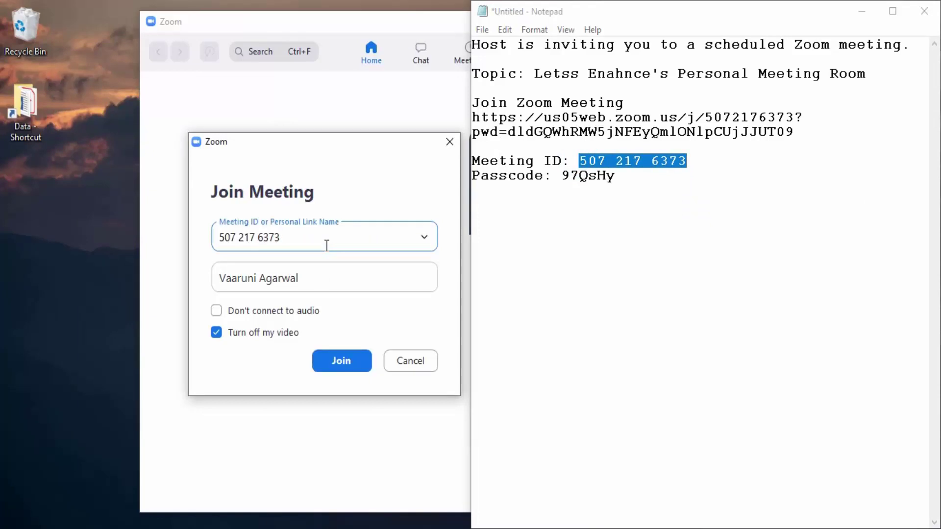
# Change the display name to 'Sample', skip connecting audio, and join
pyautogui.click(305, 278)
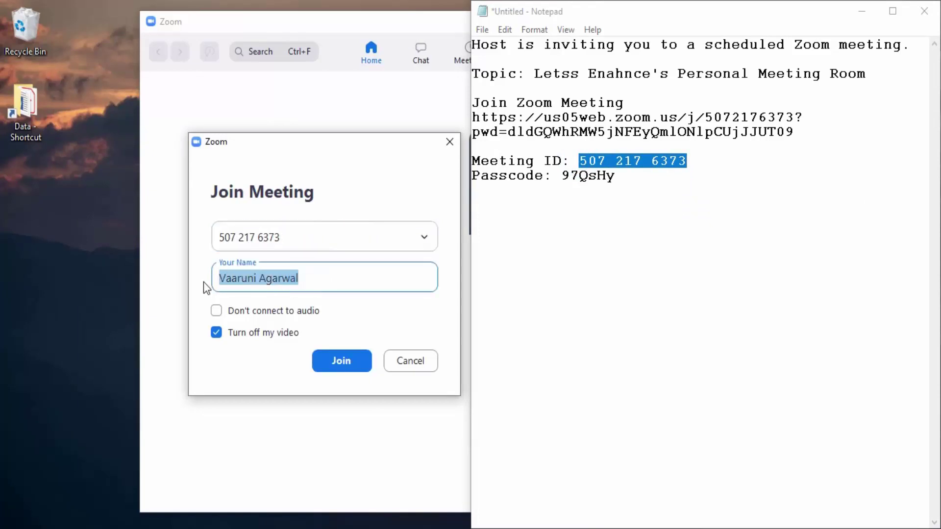
pyautogui.press('BackSpace')
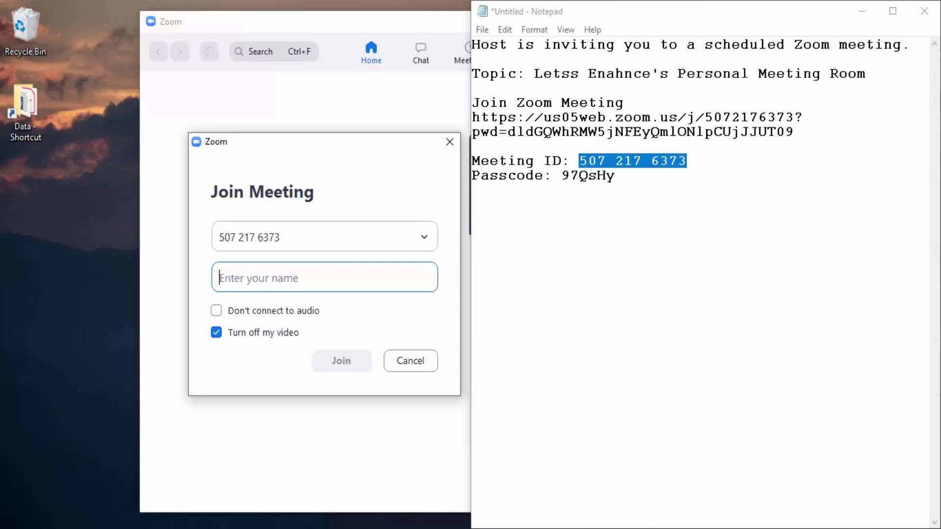
pyautogui.write('Sample')
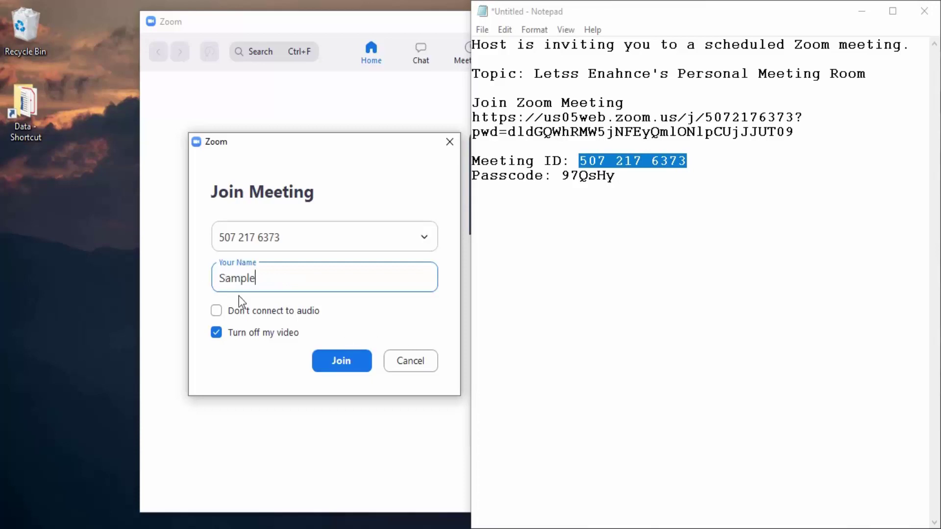
pyautogui.click(216, 310)
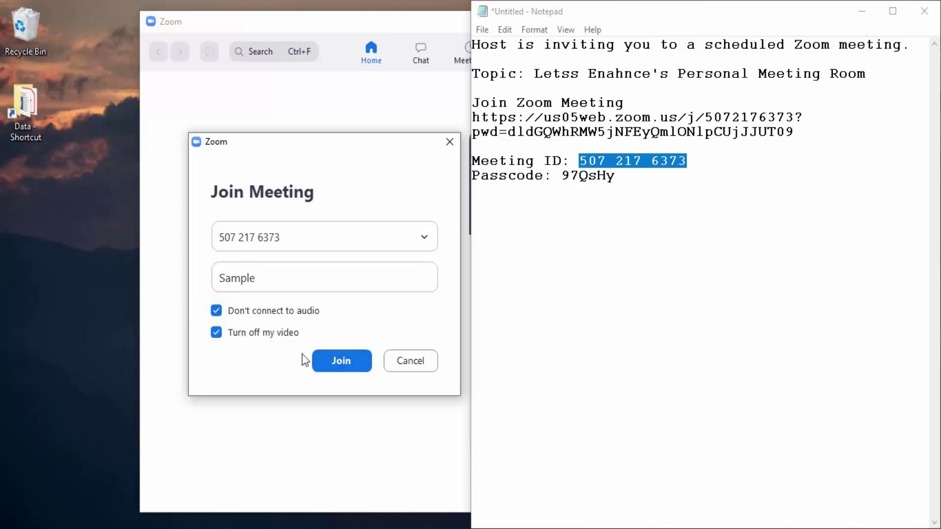
pyautogui.click(347, 368)
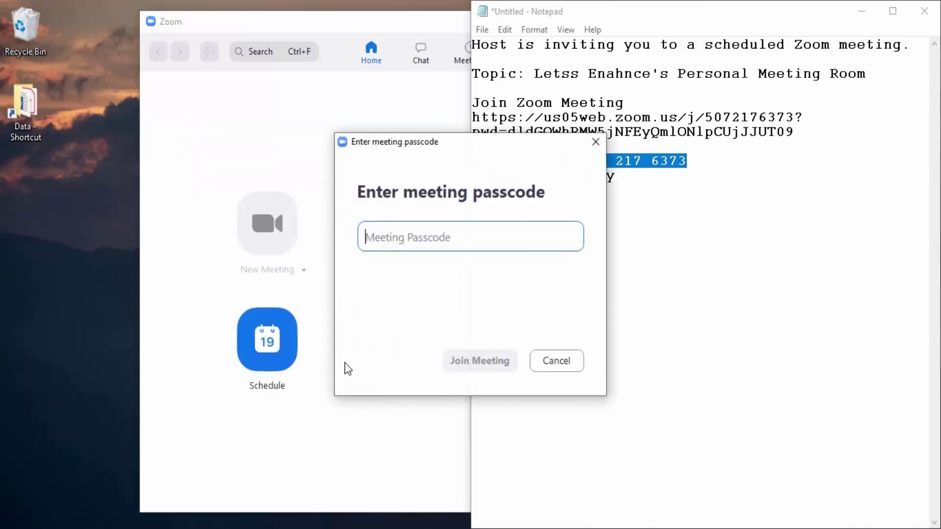
# Copy the passcode from the invitation notes into the Meeting Passcode field and join
pyautogui.moveTo(446, 149); pyautogui.dragTo(290, 108)
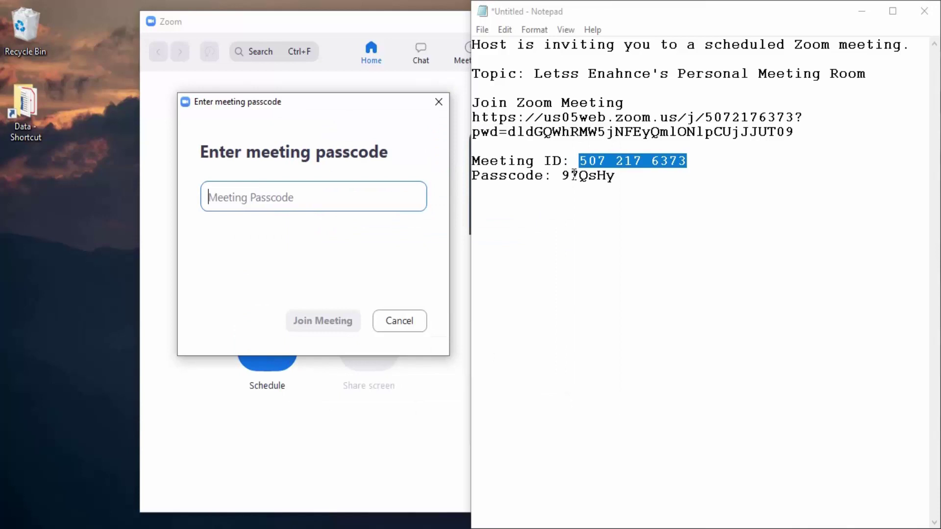
pyautogui.moveTo(562, 179); pyautogui.dragTo(632, 179)
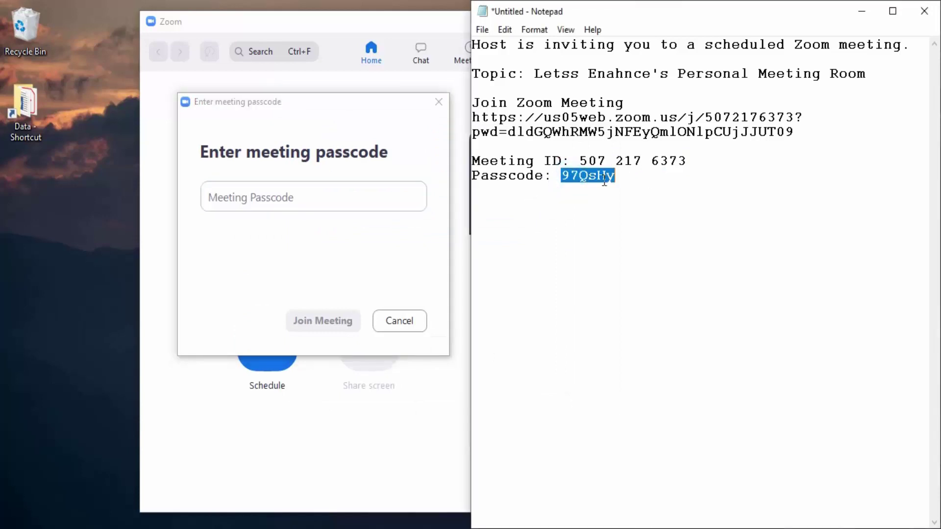
pyautogui.rightClick(605, 180)
pyautogui.click(650, 222)
pyautogui.click(356, 196)
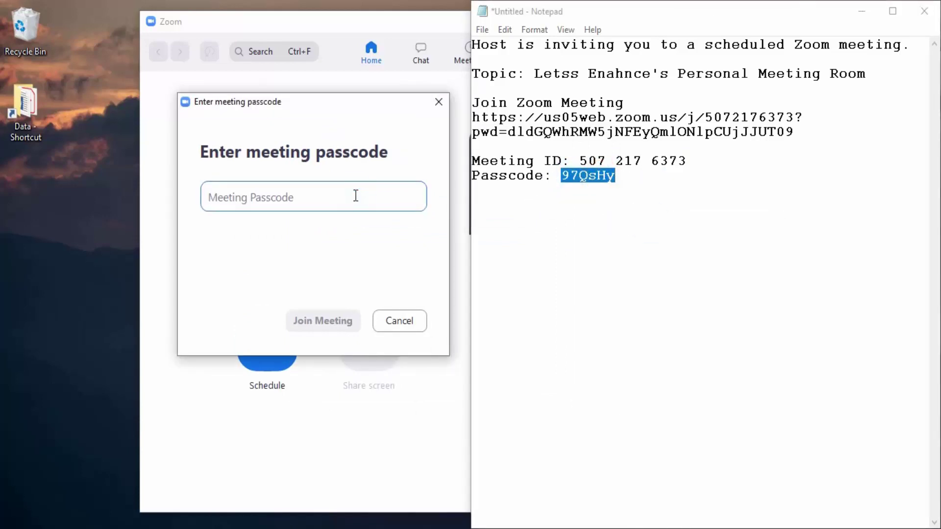
pyautogui.hotkey('ctrl', 'v')
pyautogui.click(349, 325)
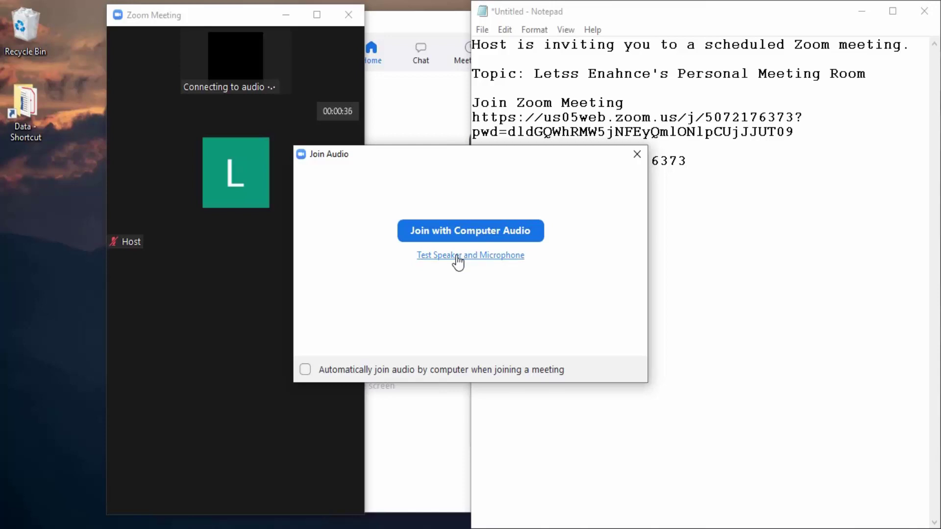
# Join with computer audio and maximize the Zoom Meeting window
pyautogui.click(478, 226)
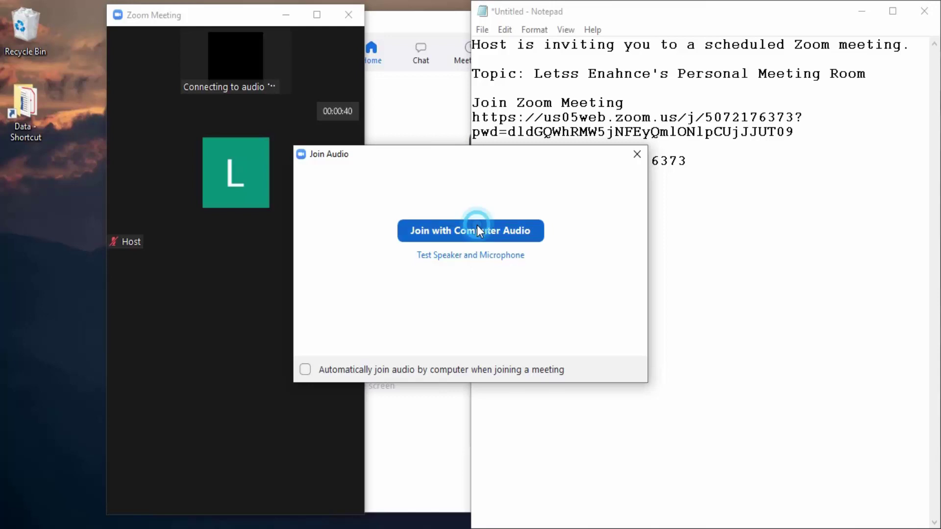
pyautogui.doubleClick(313, 11)
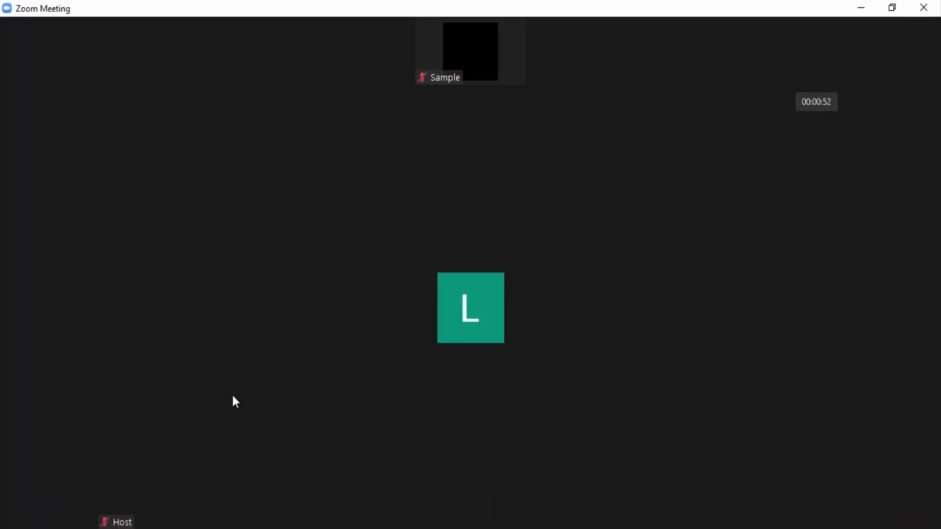
# Show the Participants list and the meeting Chat panel
pyautogui.moveTo(480, 41)
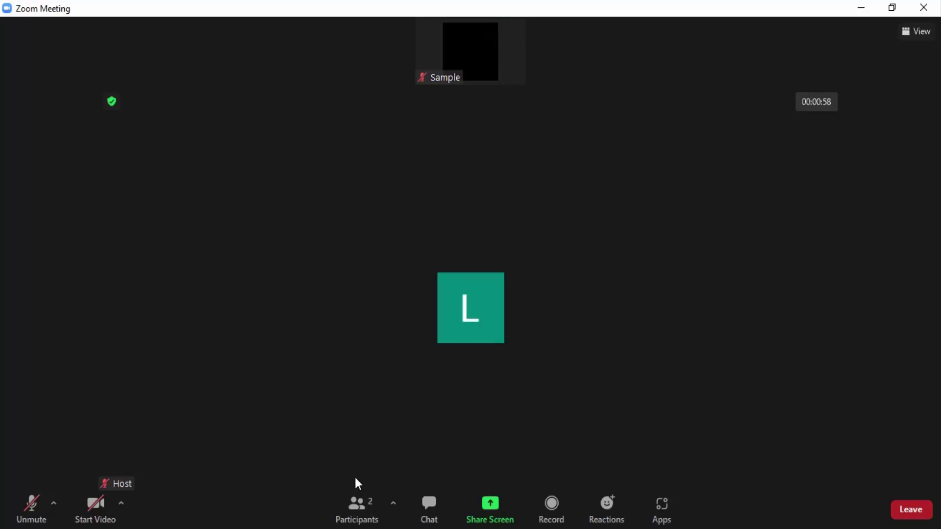
pyautogui.click(359, 507)
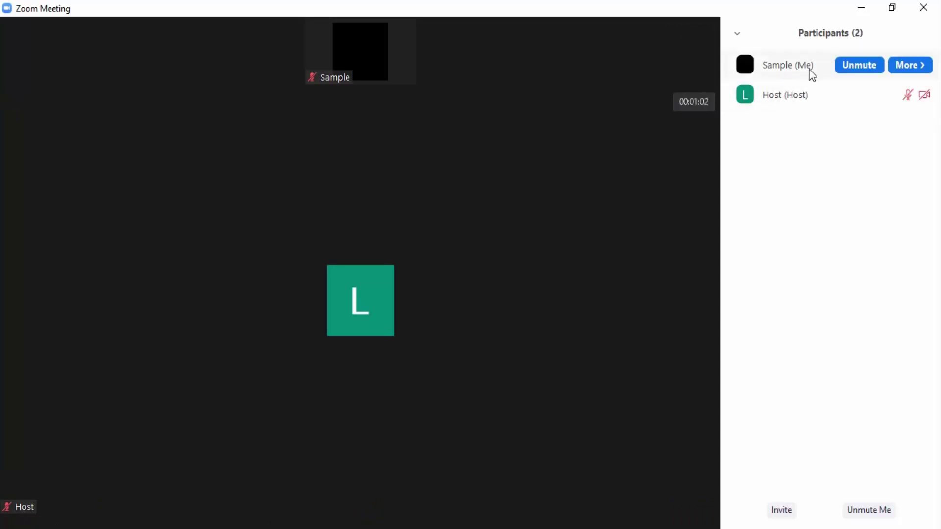
pyautogui.moveTo(346, 484)
pyautogui.click(317, 510)
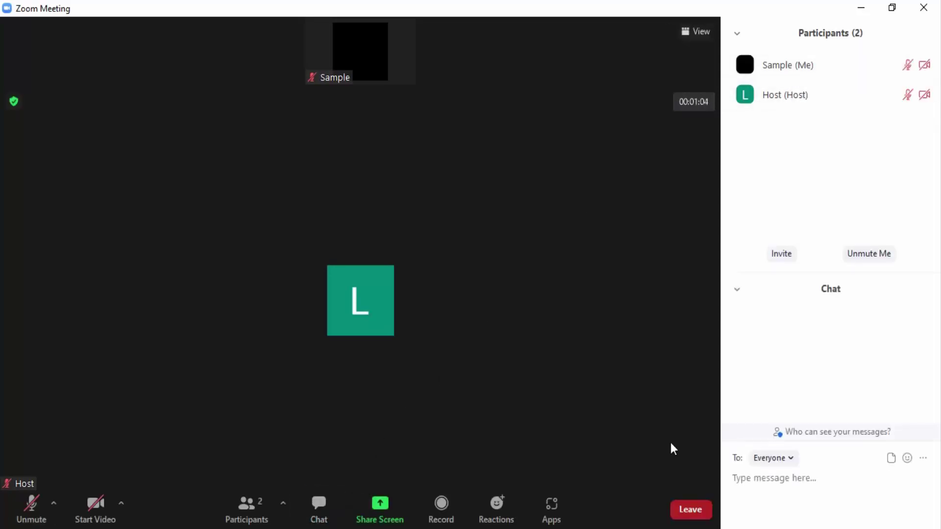
# Set the chat recipient to Host (Host)
pyautogui.moveTo(628, 345)
pyautogui.click(792, 461)
pyautogui.click(793, 510)
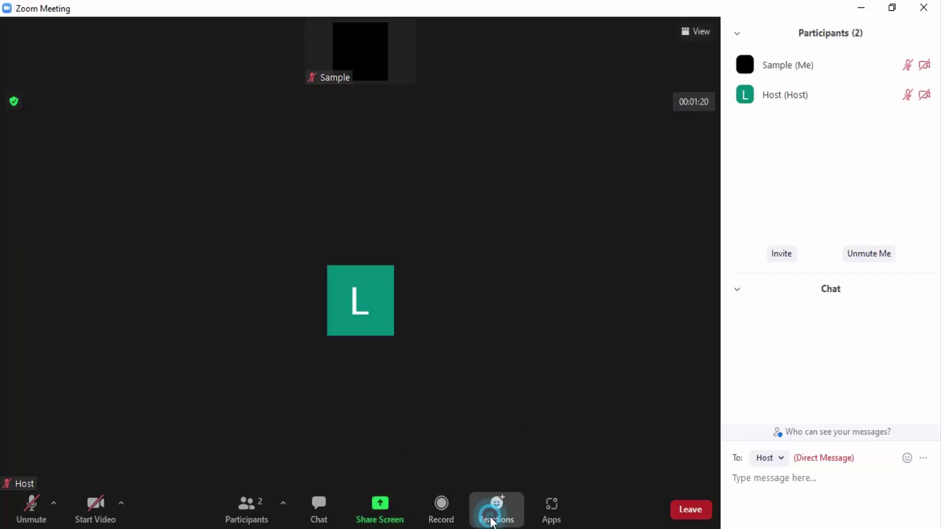
# Send a thumbs-up reaction, raise a hand, then leave the meeting
pyautogui.click(492, 522)
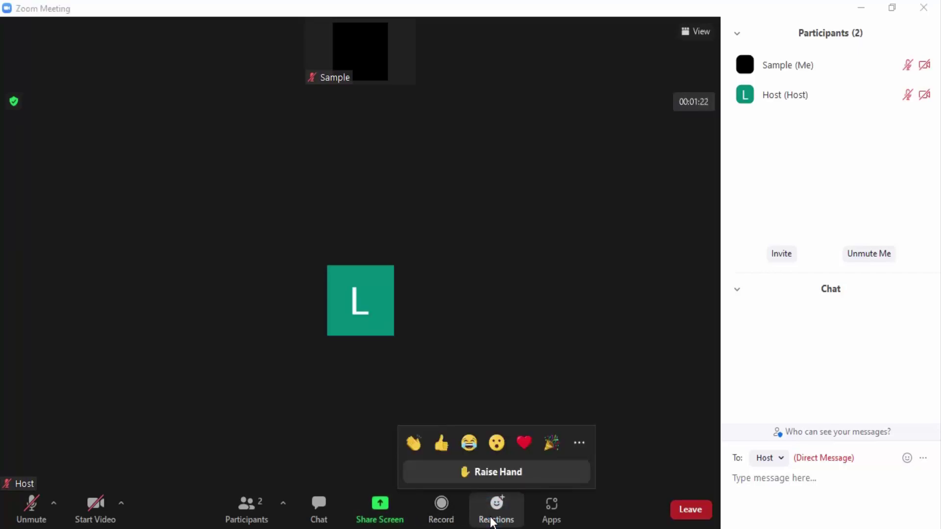
pyautogui.click(437, 444)
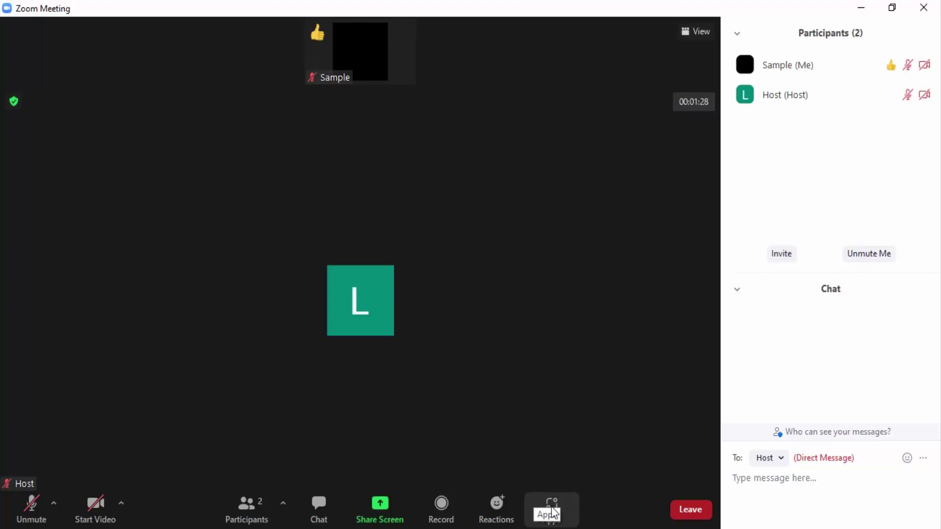
pyautogui.click(501, 508)
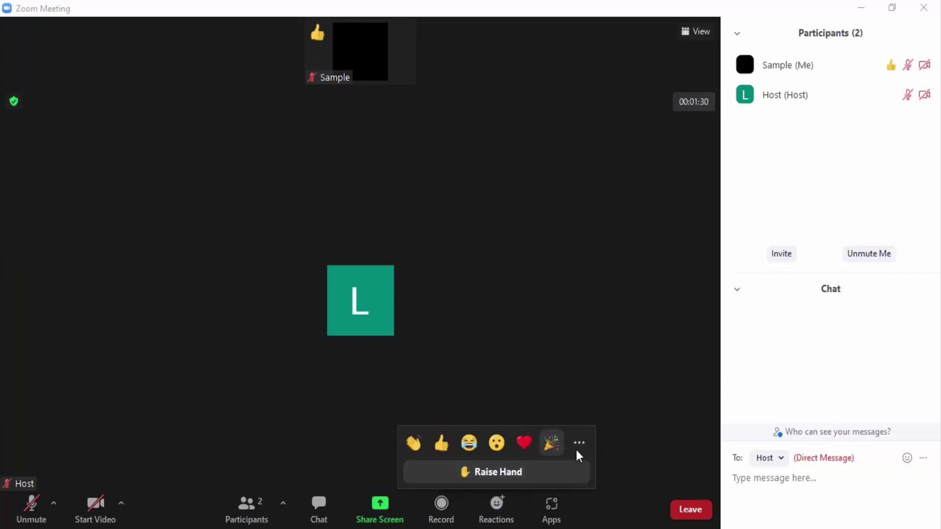
pyautogui.click(521, 472)
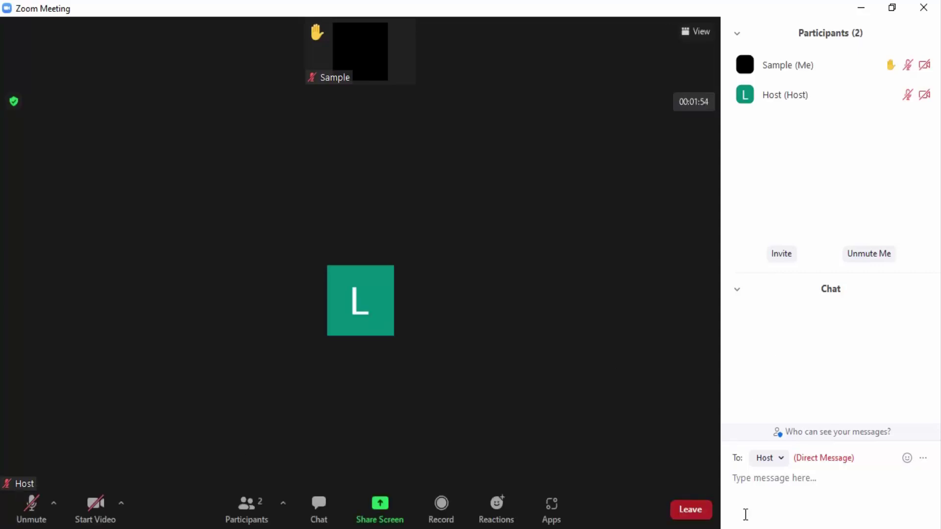
pyautogui.click(690, 511)
pyautogui.click(634, 471)
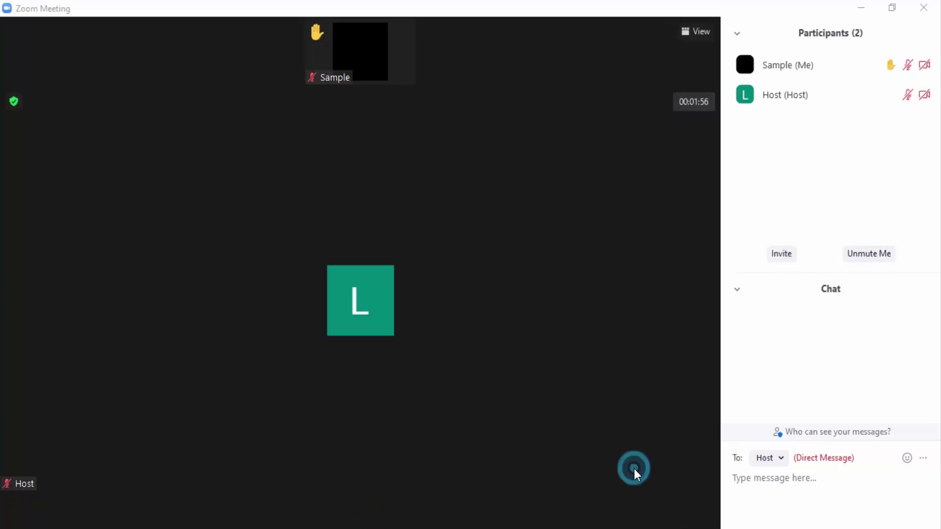